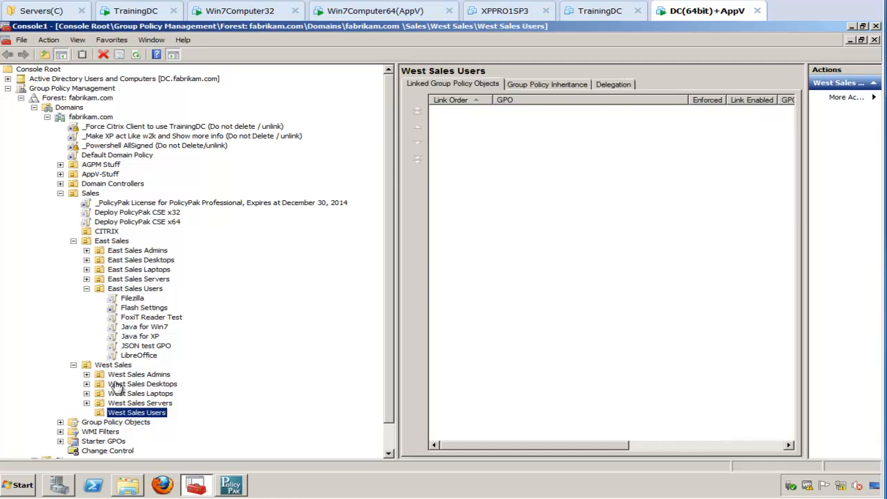
- Edit the Flash Settings GPO under East Sales Users and open the Flash Player 32-bit entry in its user-side PolicyPak Applications
click(148, 306)
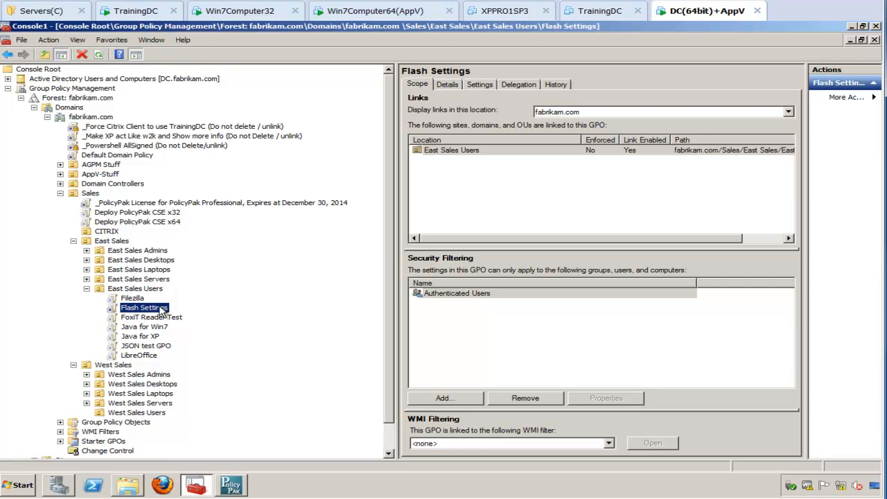
right_click(161, 309)
click(174, 316)
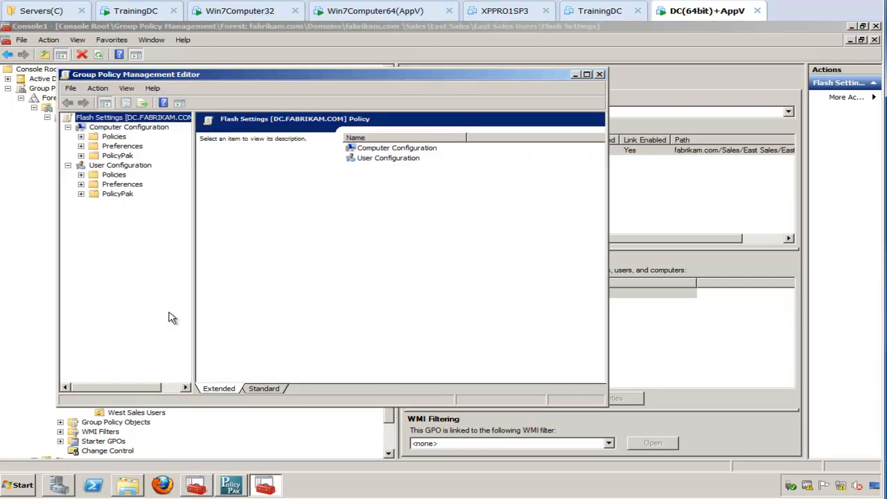
click(81, 196)
click(137, 205)
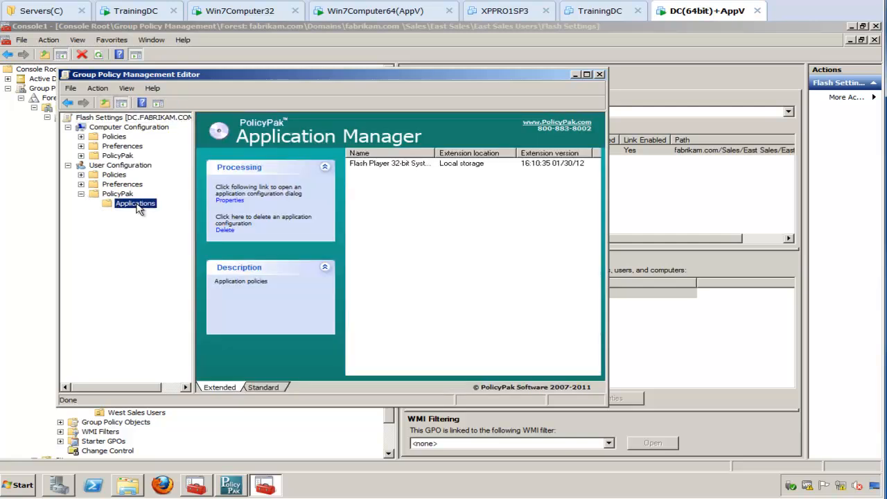
double_click(391, 166)
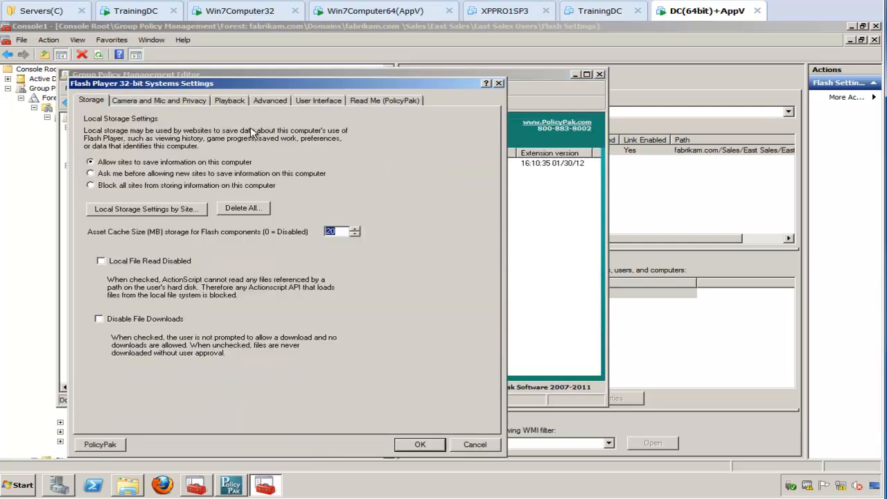
- Review the Advanced update settings of the Flash Player entry, accept the dialog and close the policy editor
click(294, 104)
click(280, 103)
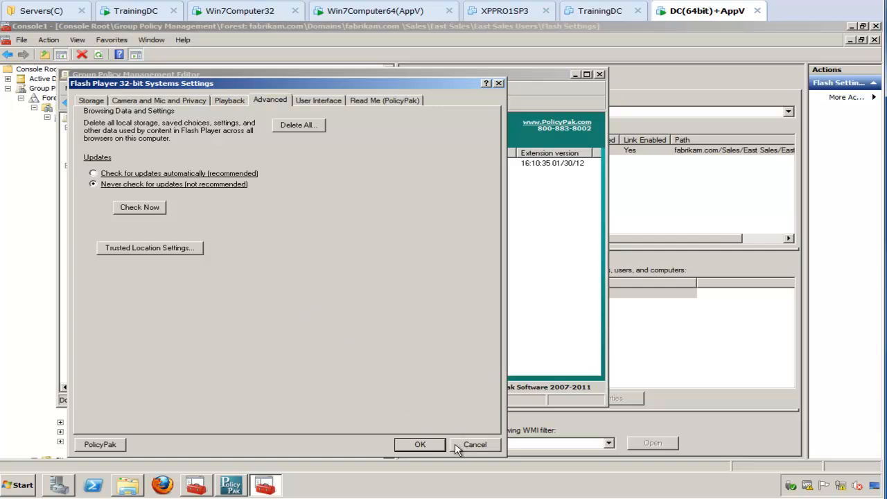
click(423, 445)
click(600, 74)
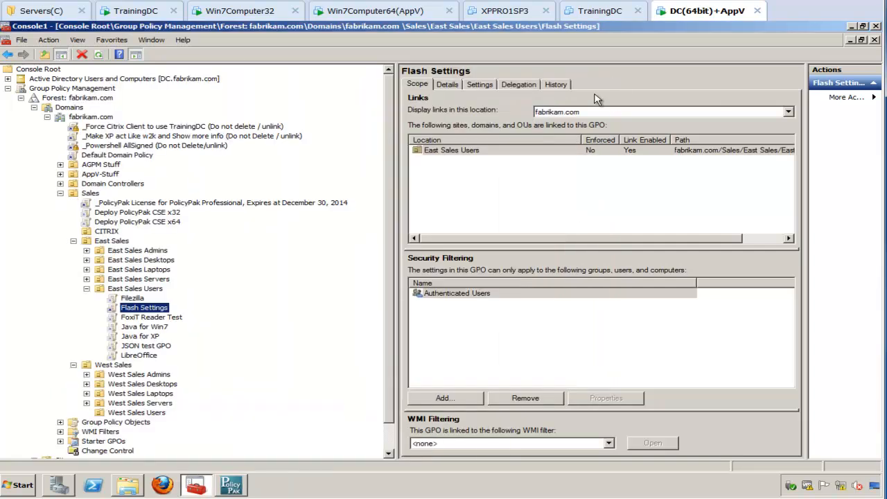
- Minimize the console, open the Program Files (x86)\PolicyPak\Extensions folder on drive C and select pp-flash (64-bit machines).dll
click(874, 26)
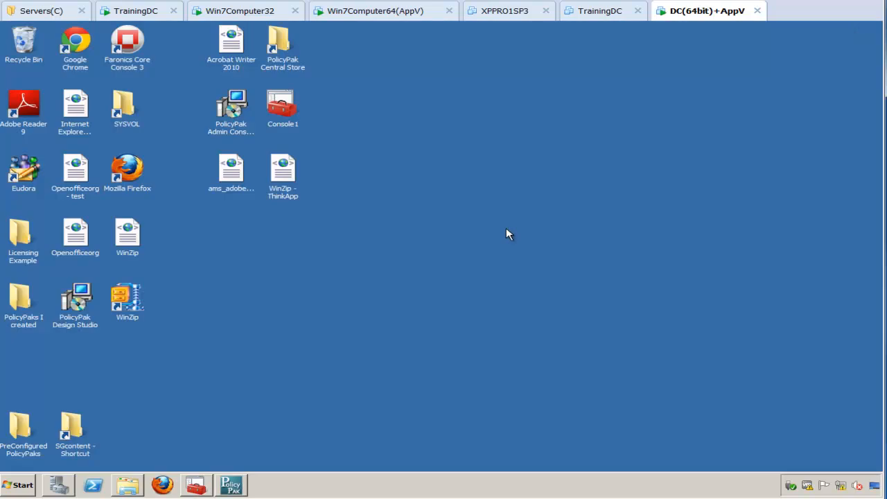
click(19, 487)
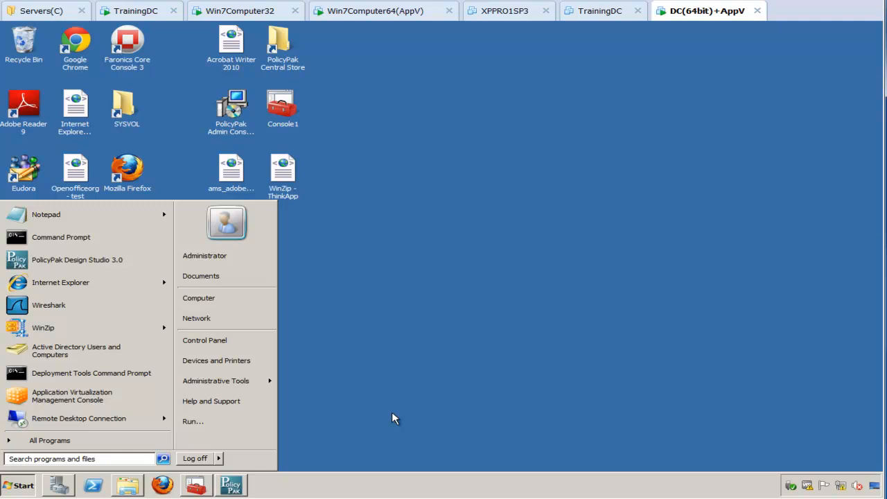
text(C:\Program Files)
key(Down)
key(Down)
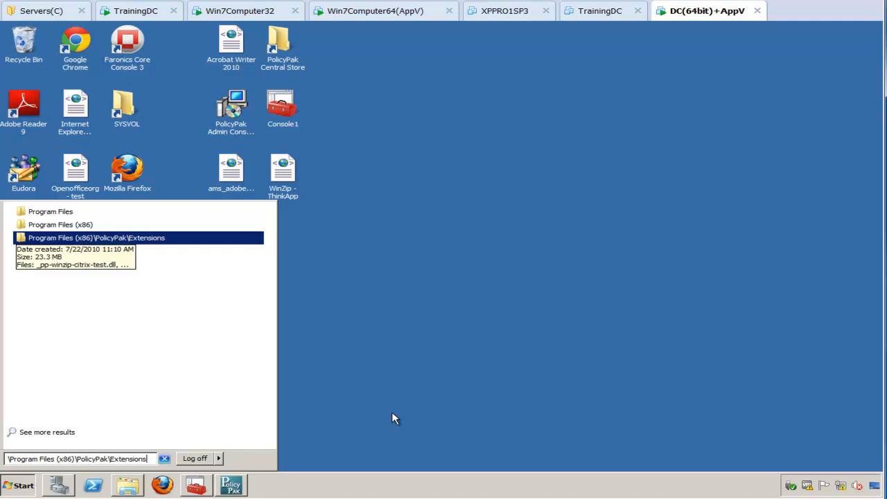
key(Return)
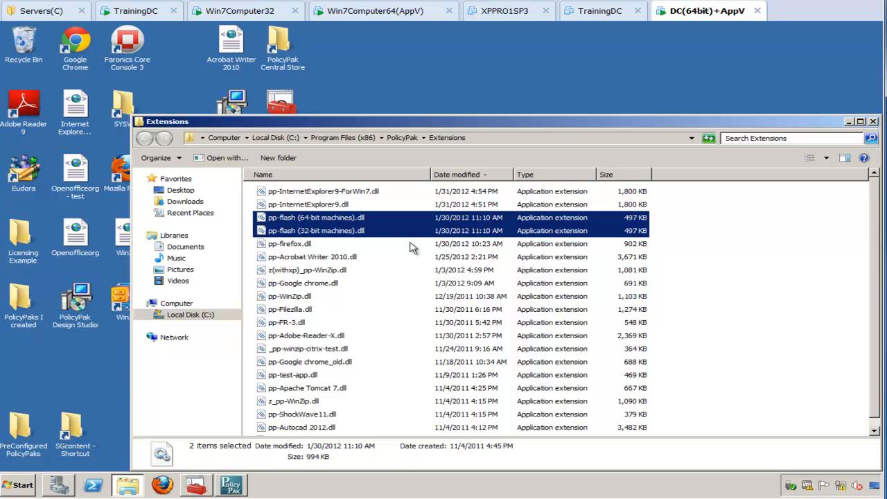
click(364, 244)
click(379, 220)
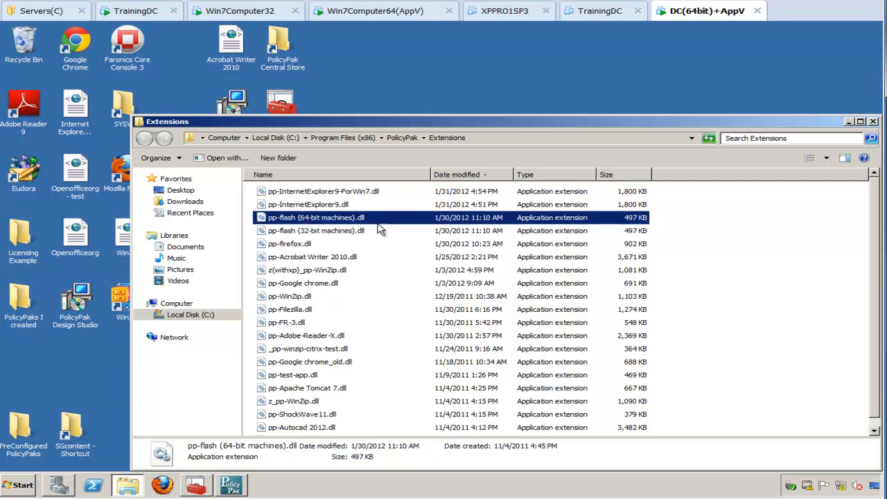
- Return to the console, edit the Flash Settings GPO and check the extension version under user-side PolicyPak Applications
click(195, 485)
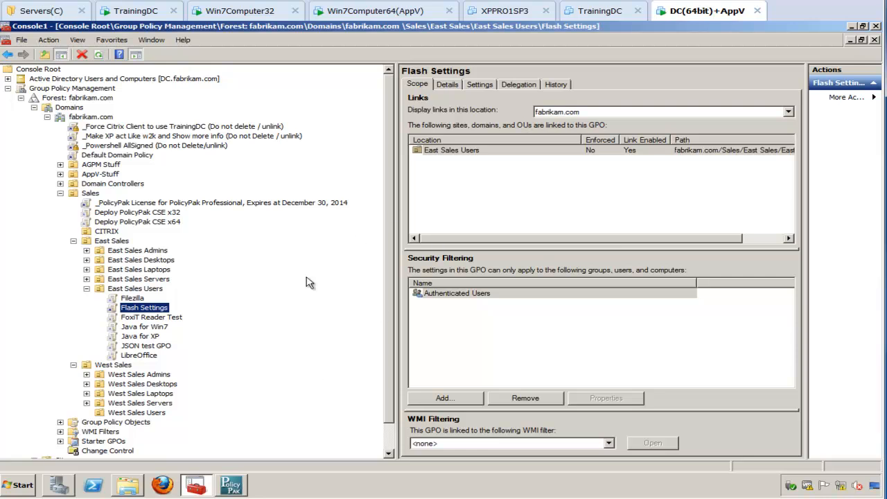
right_click(158, 309)
click(177, 314)
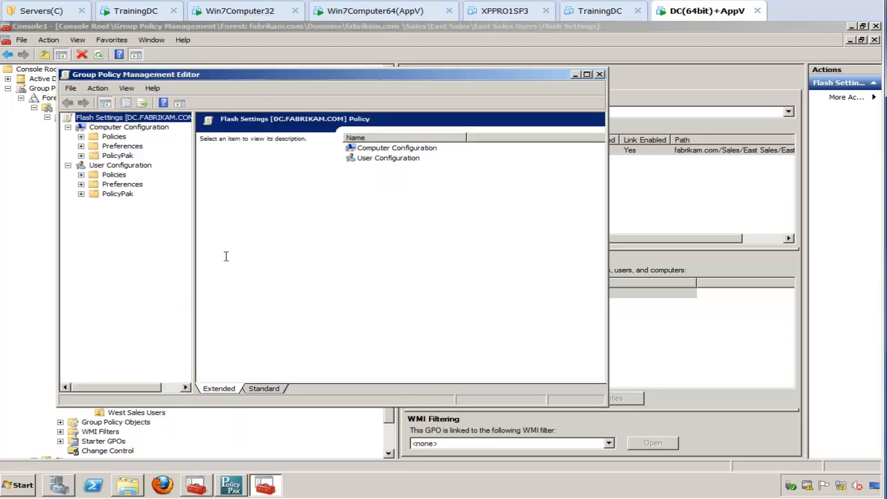
click(81, 194)
click(135, 203)
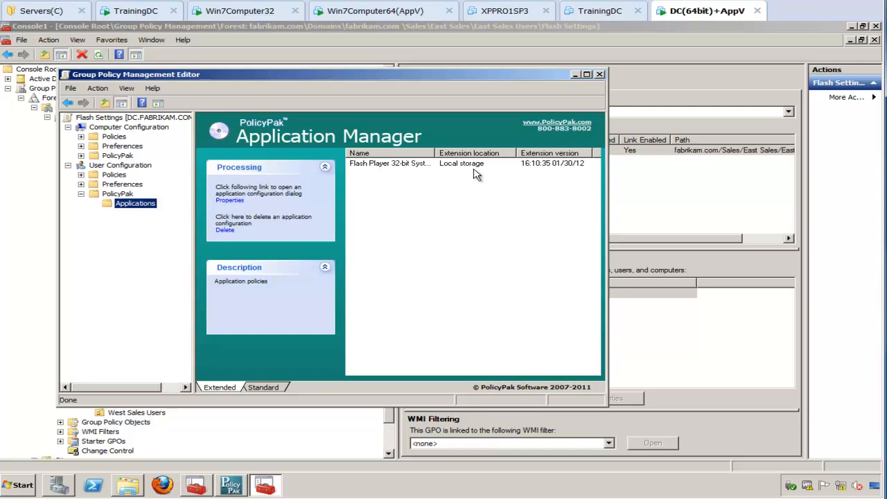
- Minimize the policy windows, shift the Extensions window lower and place the PP-flash-updates archive on the desktop
click(575, 75)
click(851, 25)
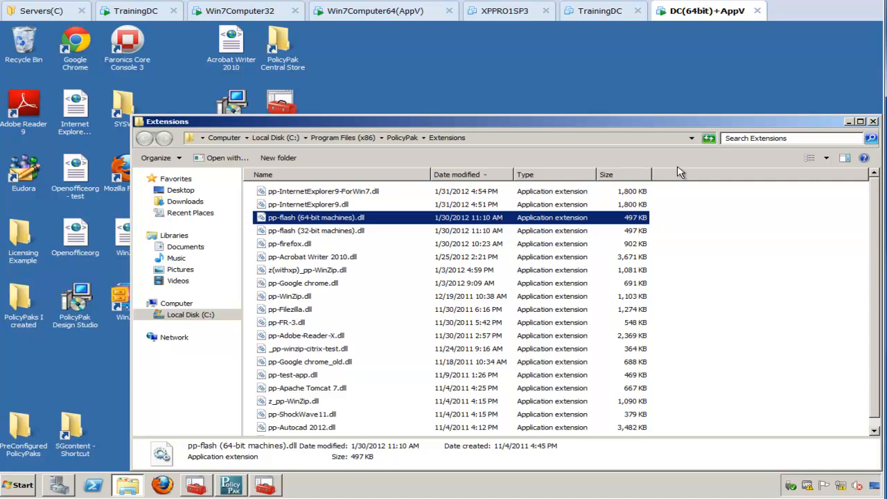
drag(727, 122, 675, 276)
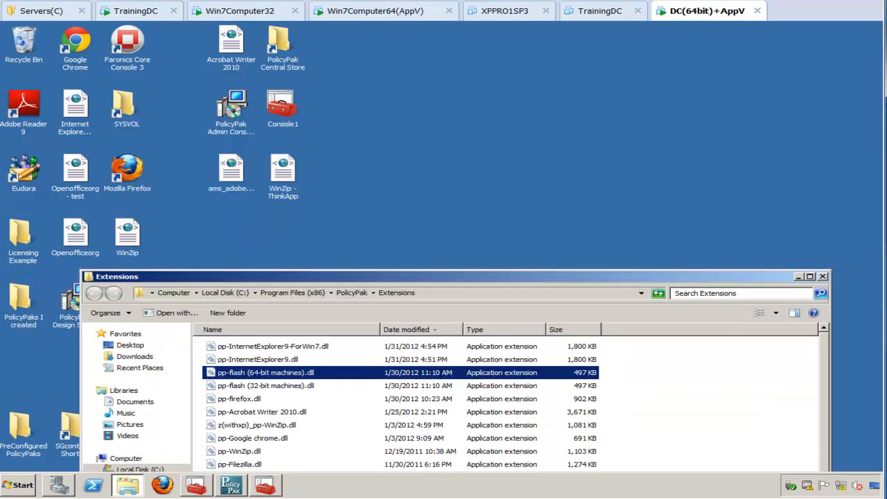
drag(719, 149, 735, 115)
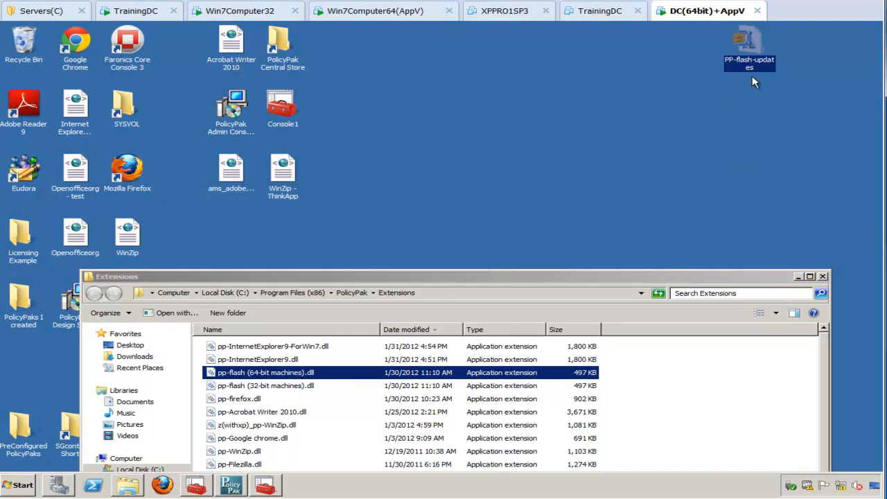
click(754, 117)
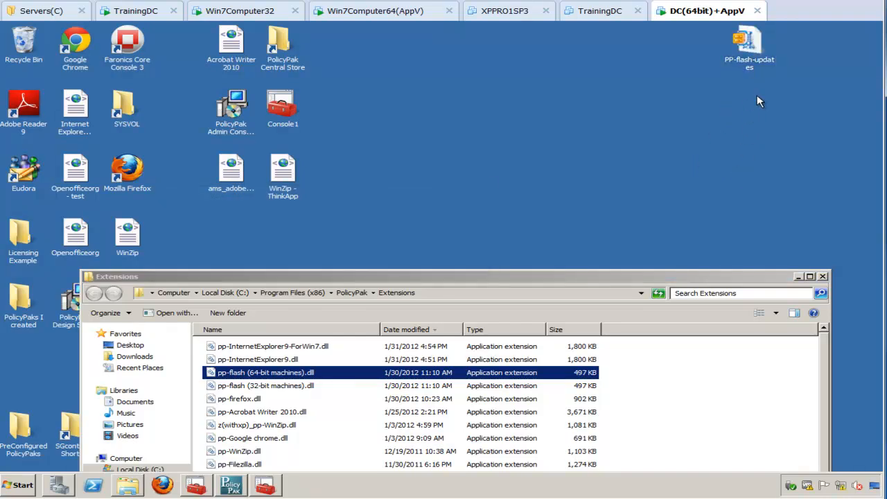
- Open the PP-flash-updates archive, place its window above the Extensions folder and widen its Name column
double_click(747, 43)
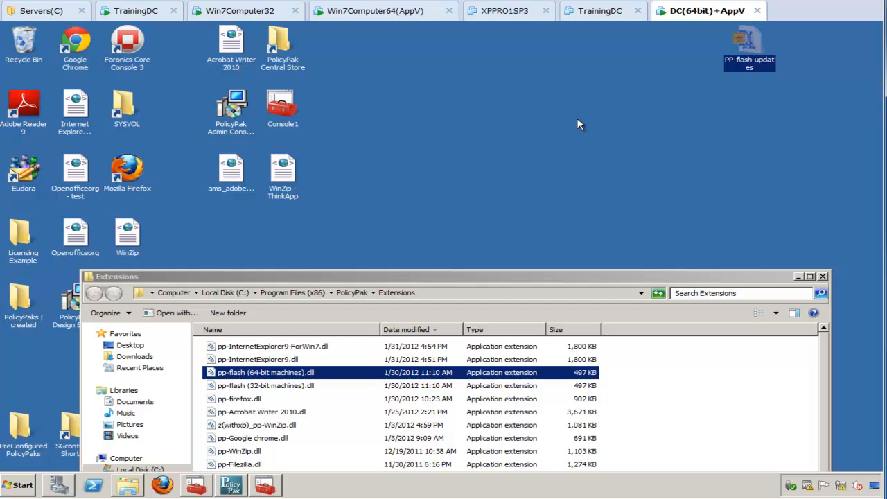
drag(315, 95, 599, 75)
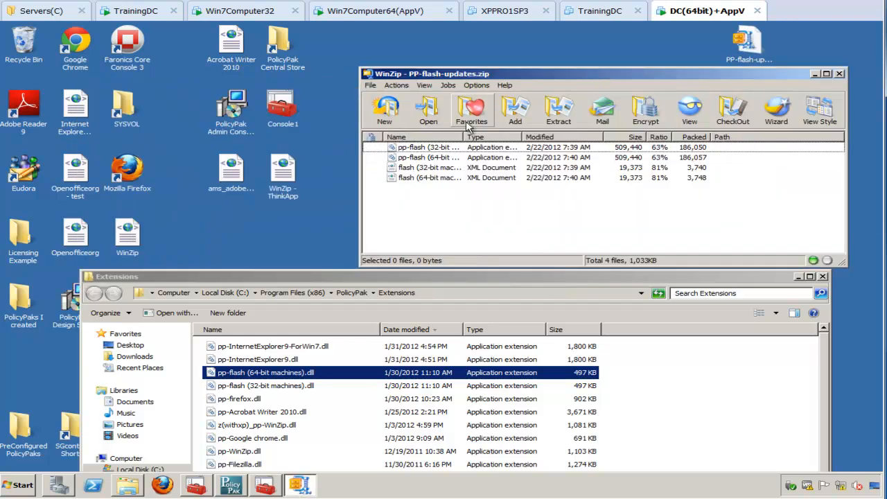
drag(463, 137, 535, 136)
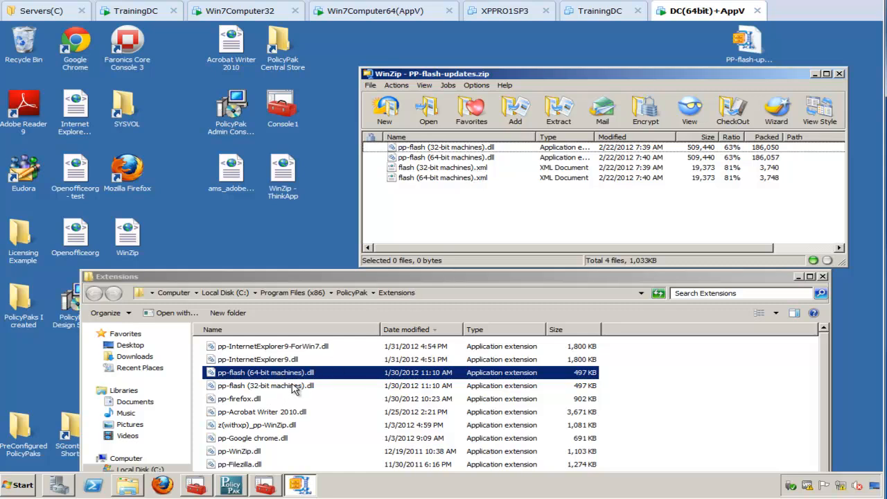
- Move the 32-bit and 64-bit pp-flash DLLs from the archive into the Extensions folder, replacing the existing files
click(466, 148)
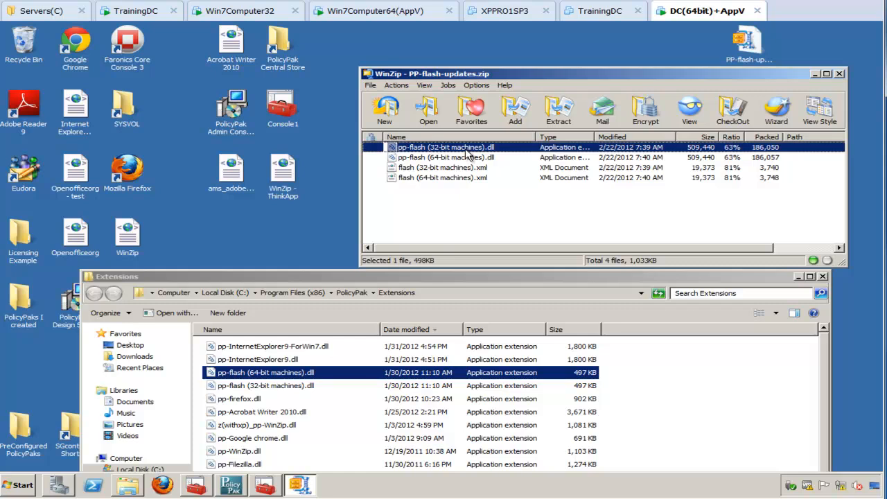
ctrl+click(469, 158)
drag(471, 157, 653, 396)
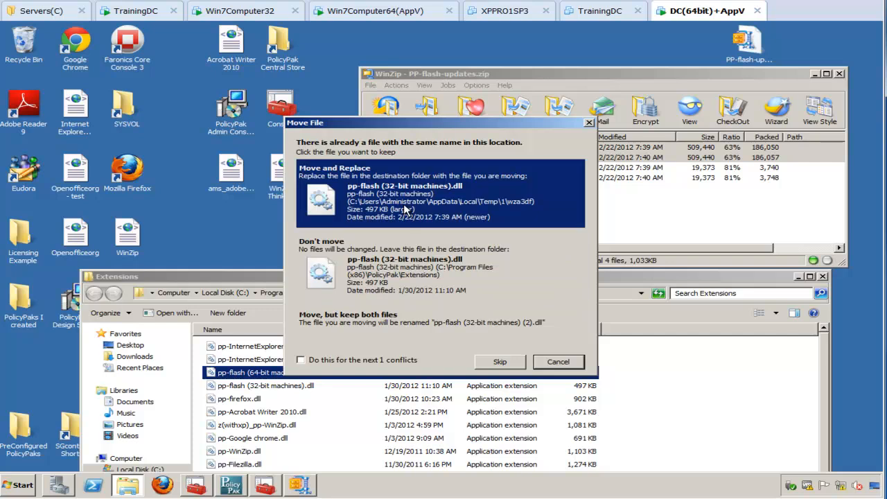
click(405, 209)
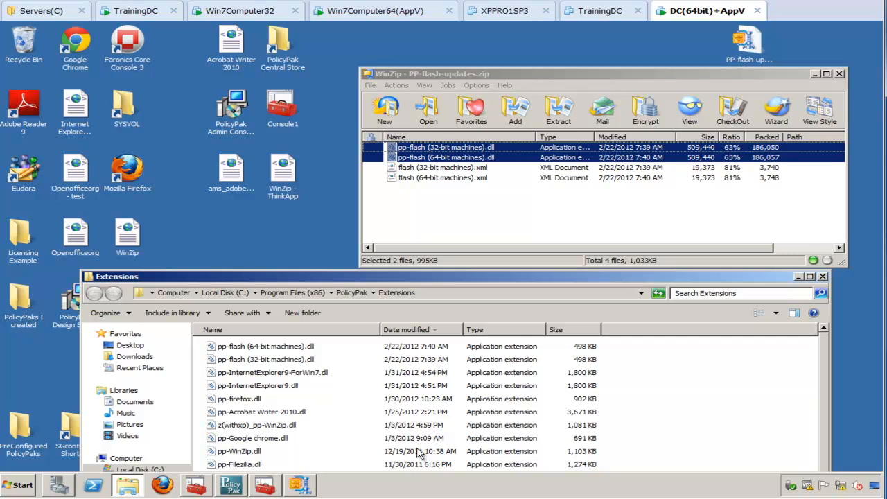
- Close the old policy editor and reopen the Flash Settings GPO at its user-side PolicyPak Applications list
click(278, 490)
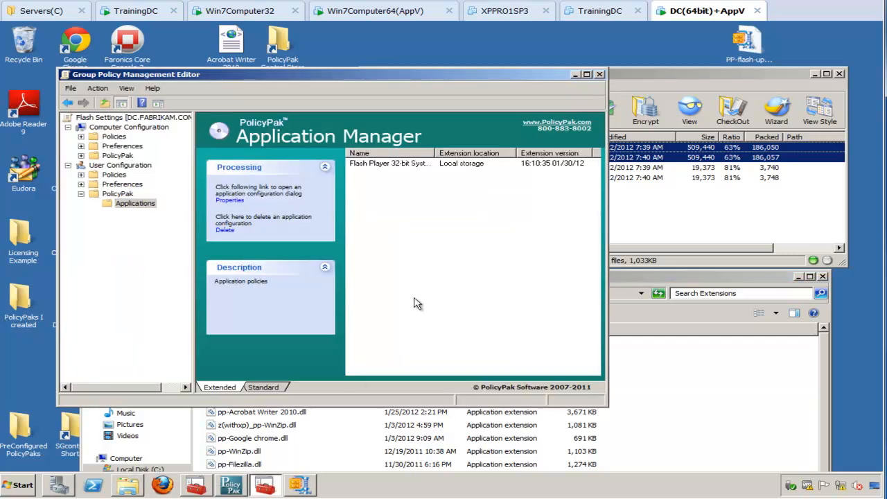
click(196, 484)
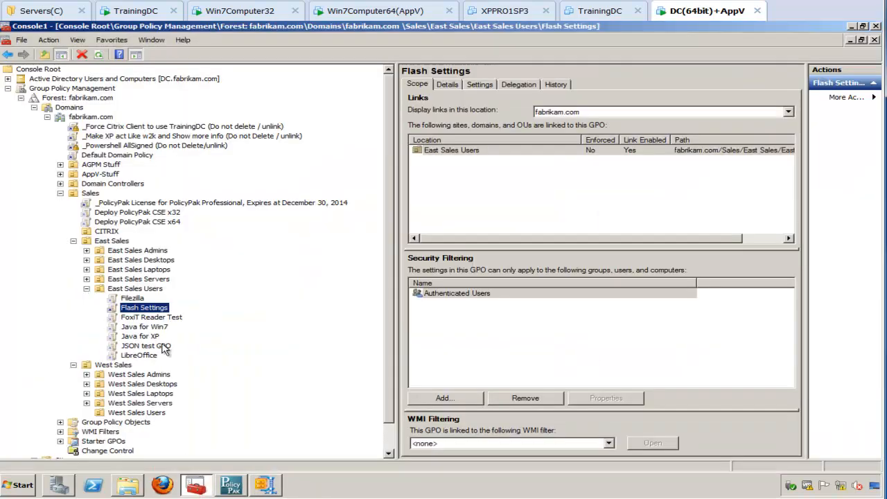
right_click(160, 308)
click(198, 313)
click(81, 194)
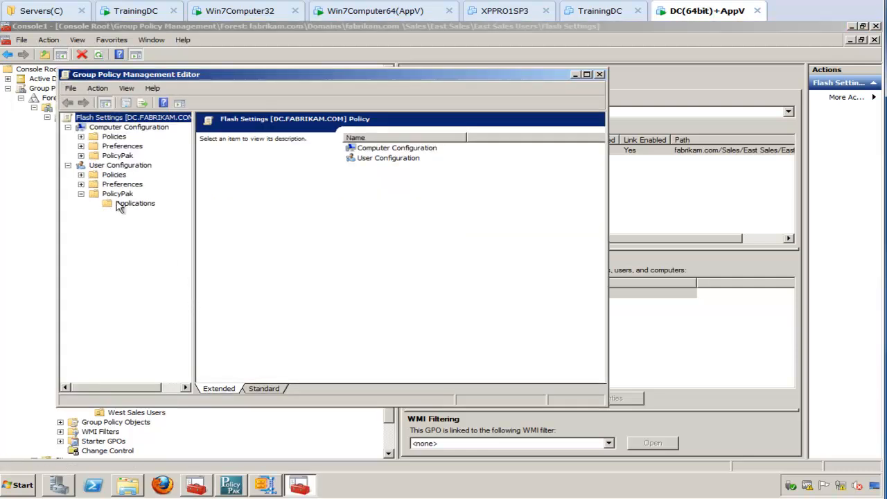
click(138, 205)
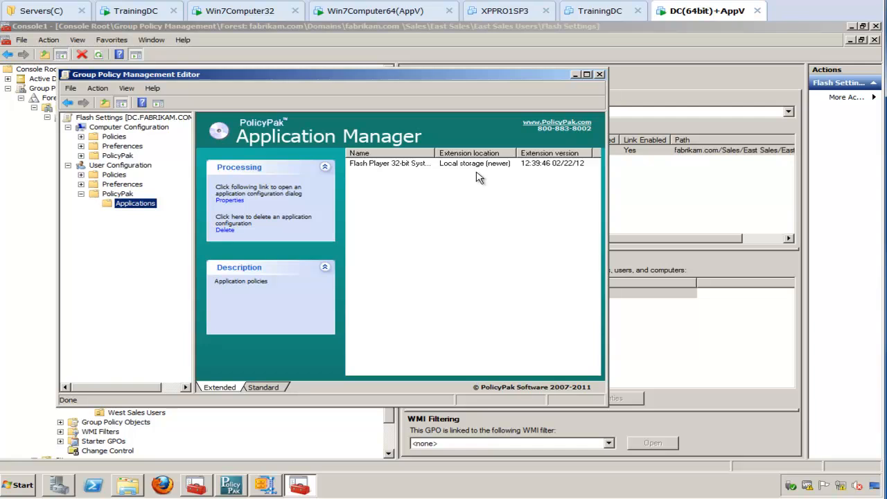
- Try to select a different DLL for the Flash Player 32-bit entry
double_click(402, 167)
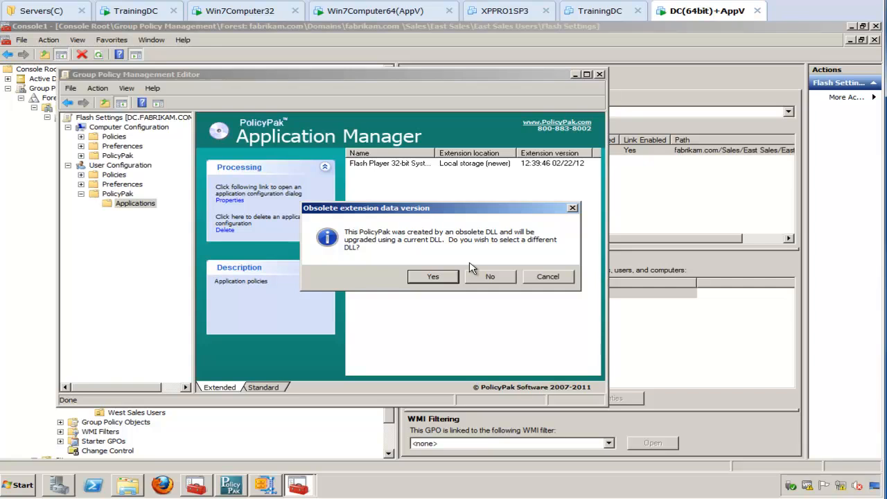
click(442, 277)
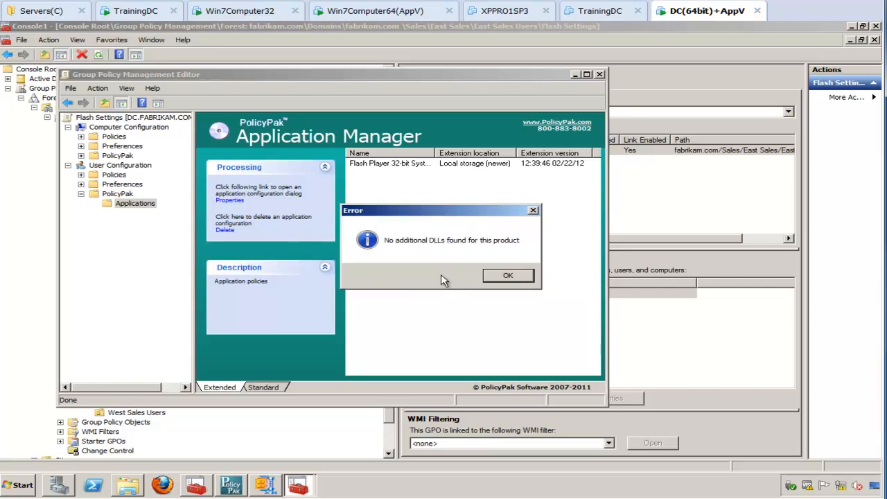
click(510, 277)
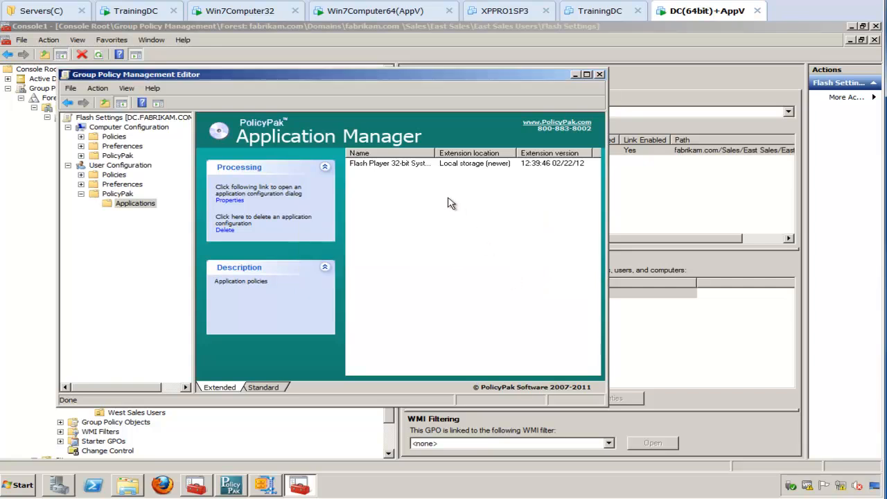
- Open the Flash Player 32-bit entry again without selecting a different DLL, review its Advanced settings and save it to upgrade its data
double_click(396, 169)
click(428, 280)
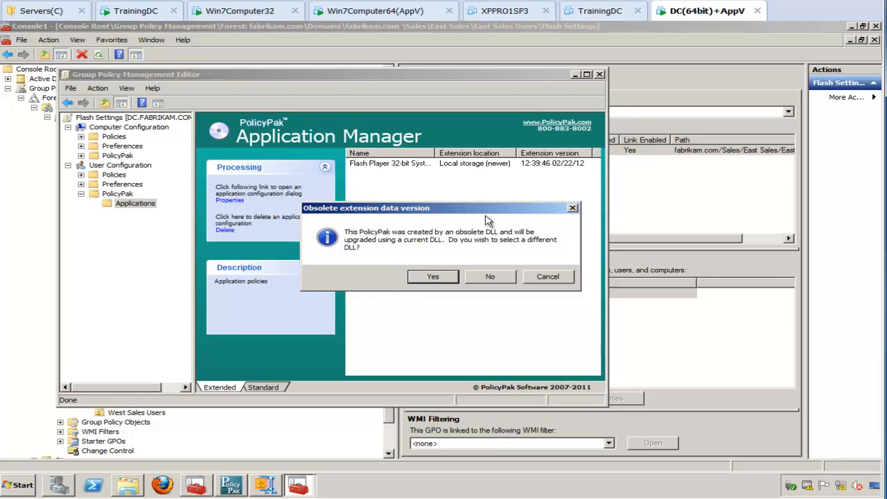
click(490, 277)
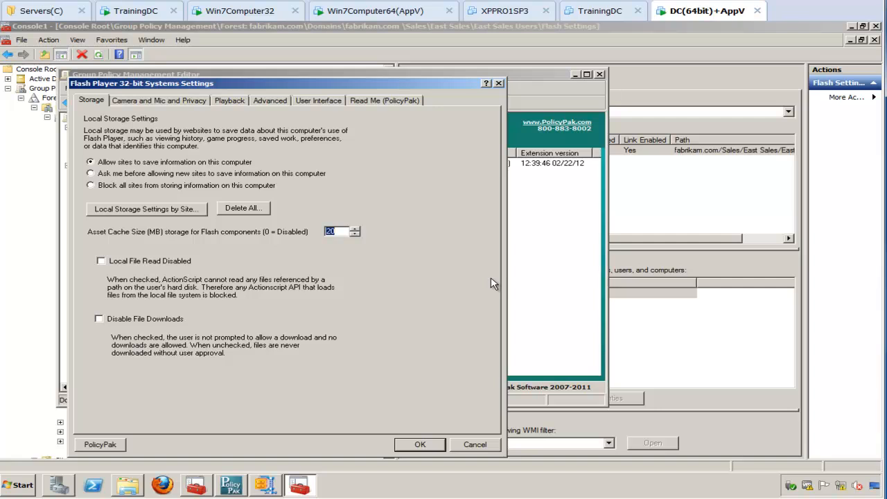
click(318, 101)
click(277, 102)
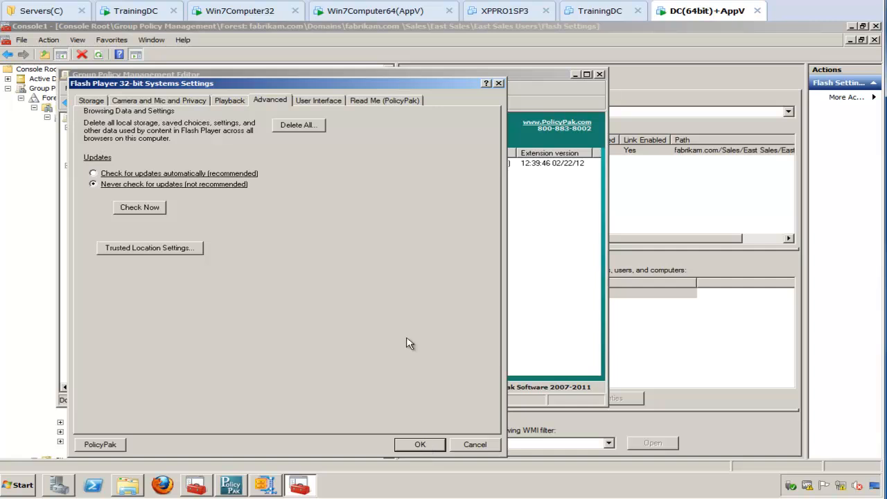
drag(271, 81, 164, 79)
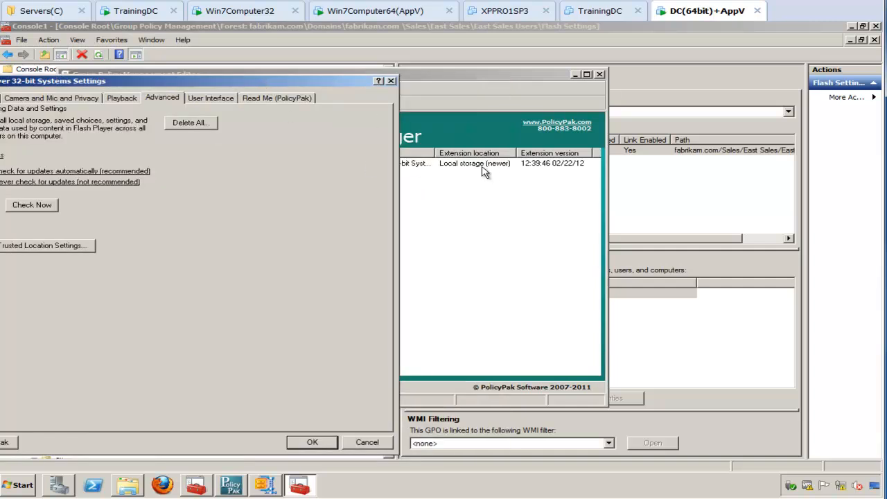
click(312, 443)
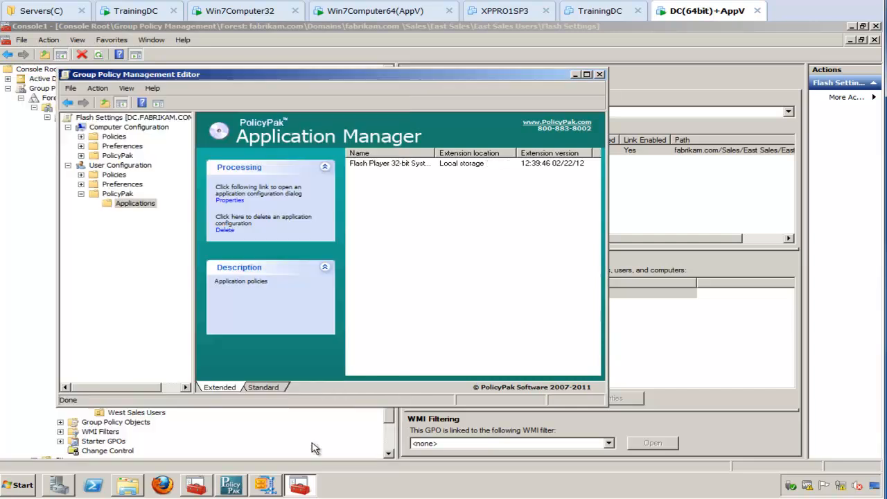